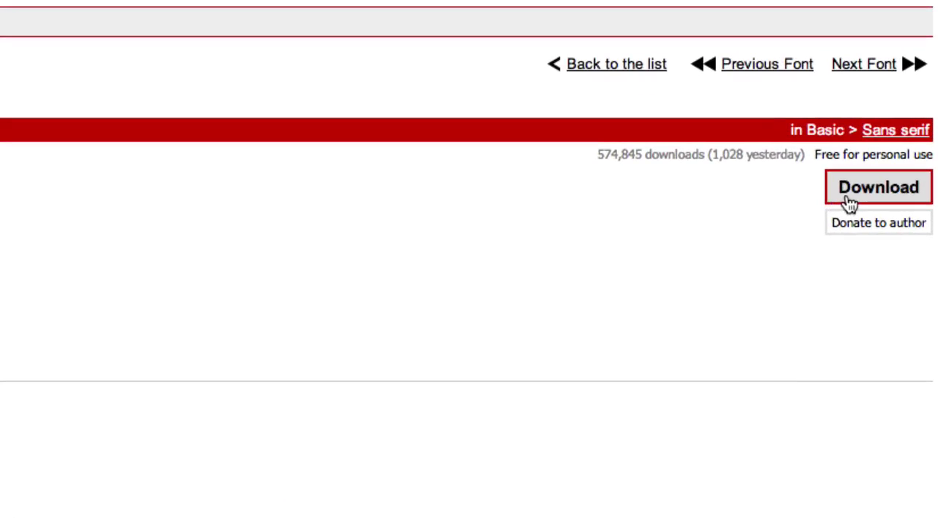
# Download the Basic Title Font from dafont.com as basic_title_font.zip
pyautogui.click(896, 227)
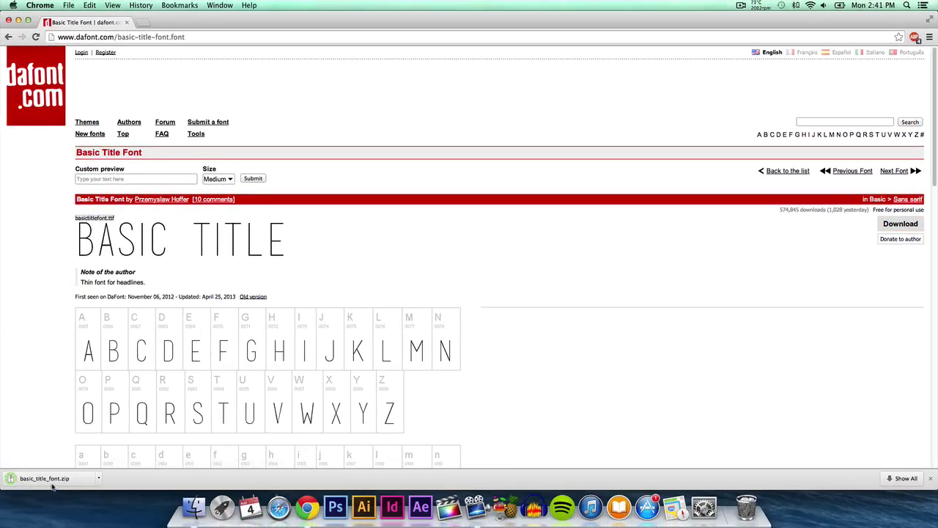
# In Finder's Downloads folder, unzip basic_title_font.zip to extract basictitlefont.ttf
pyautogui.click(198, 509)
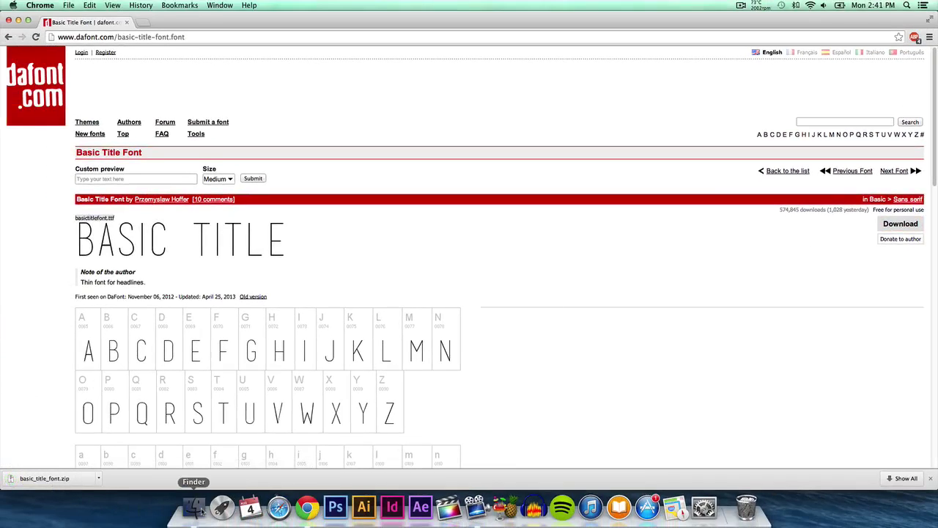
pyautogui.click(100, 176)
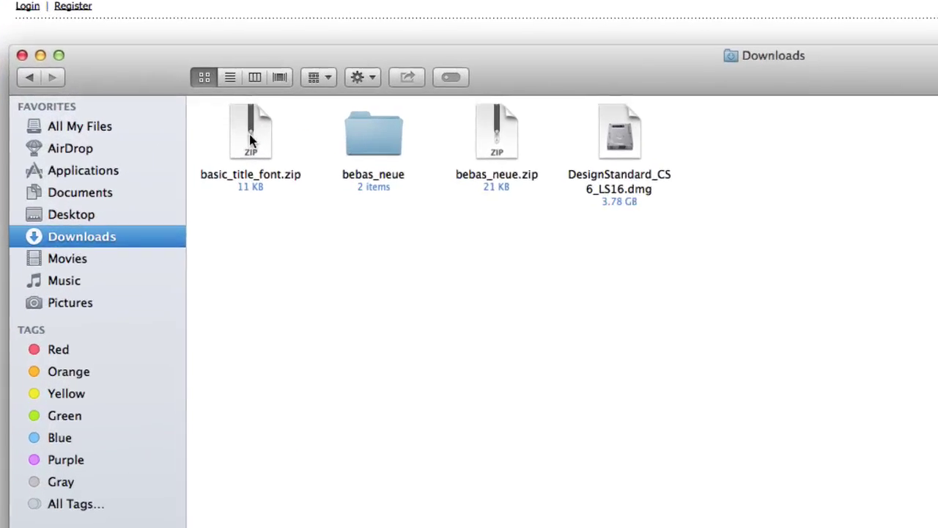
pyautogui.click(209, 118)
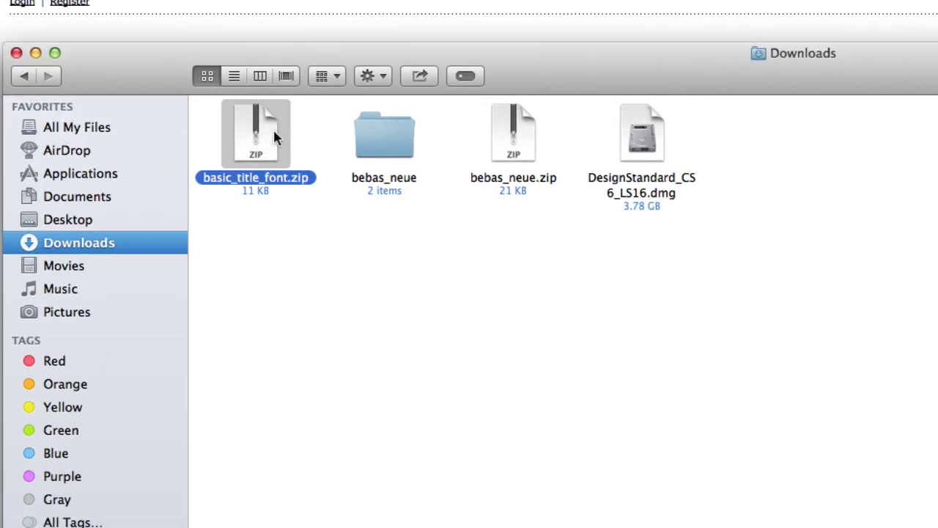
pyautogui.rightClick(274, 134)
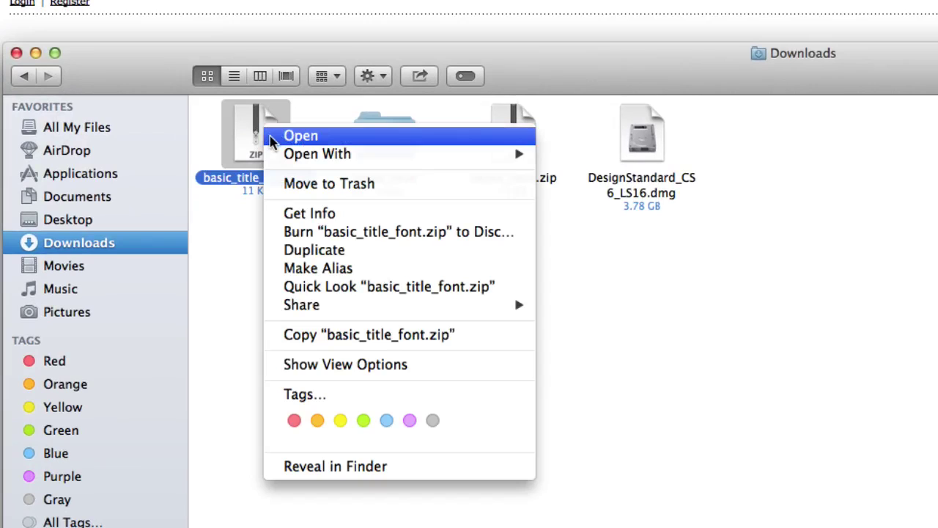
pyautogui.click(271, 137)
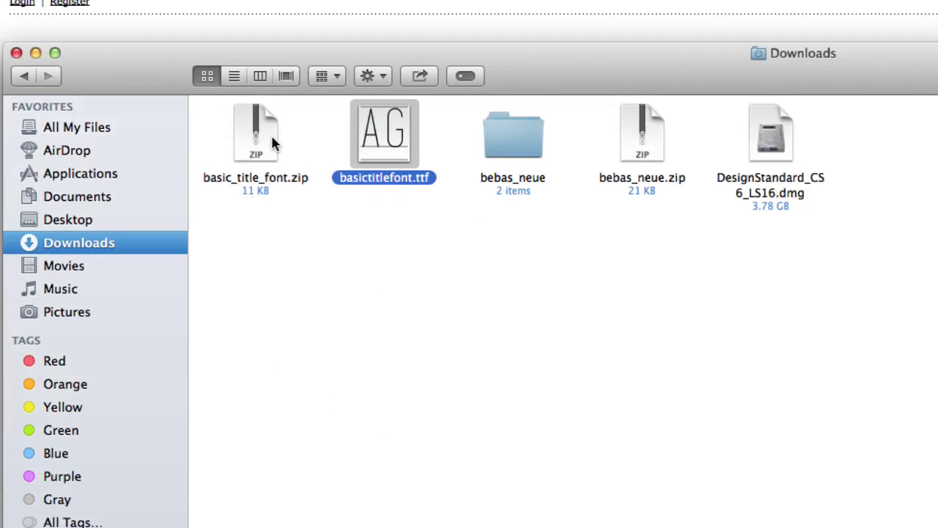
# Select the extracted basictitlefont.ttf and close the Downloads window
pyautogui.click(330, 208)
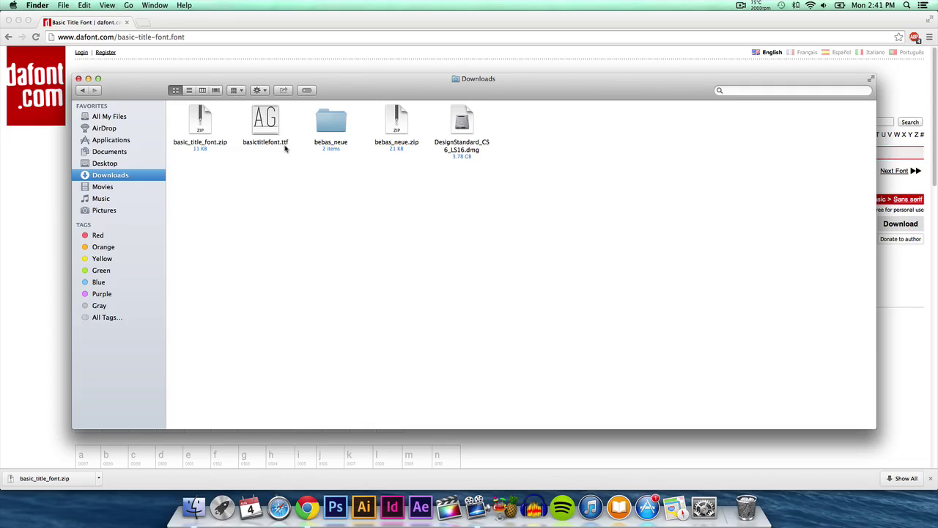
pyautogui.moveTo(329, 94)
pyautogui.mouseDown()
pyautogui.moveTo(338, 113)
pyautogui.moveTo(333, 98)
pyautogui.mouseUp()
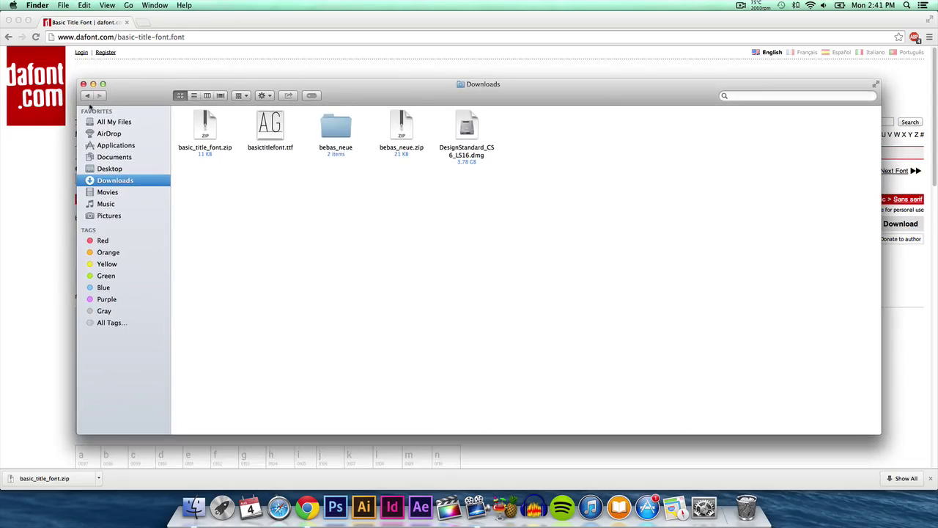
pyautogui.click(281, 134)
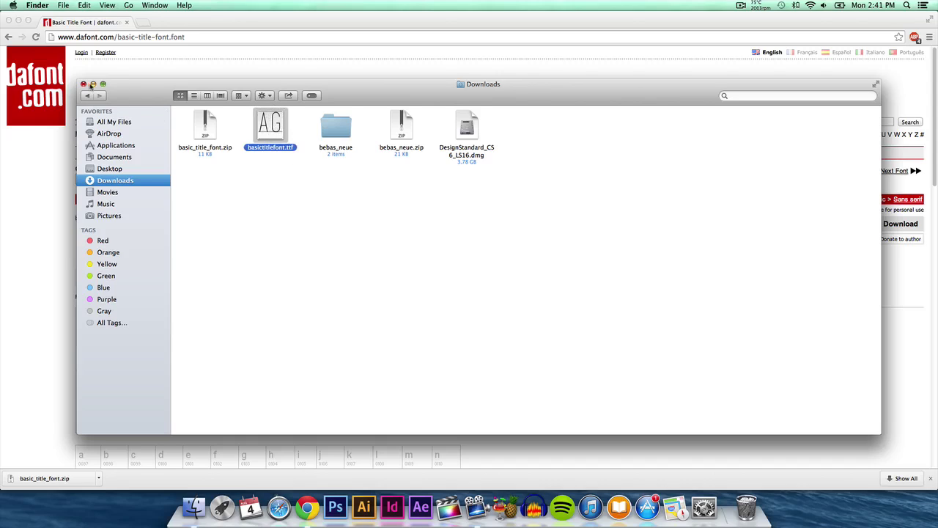
pyautogui.click(83, 85)
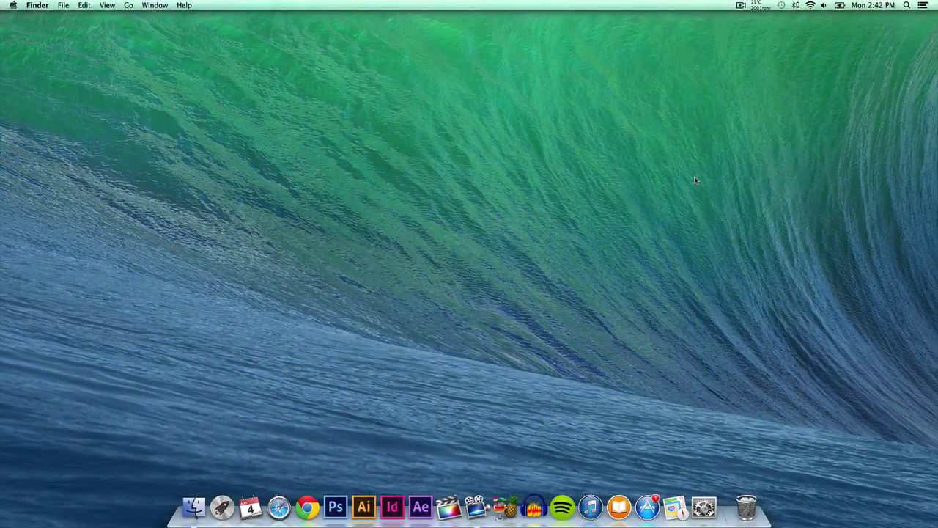
# Launch Font Book through a Spotlight search for fontbook and list the User collection's 14 fonts
pyautogui.click(907, 6)
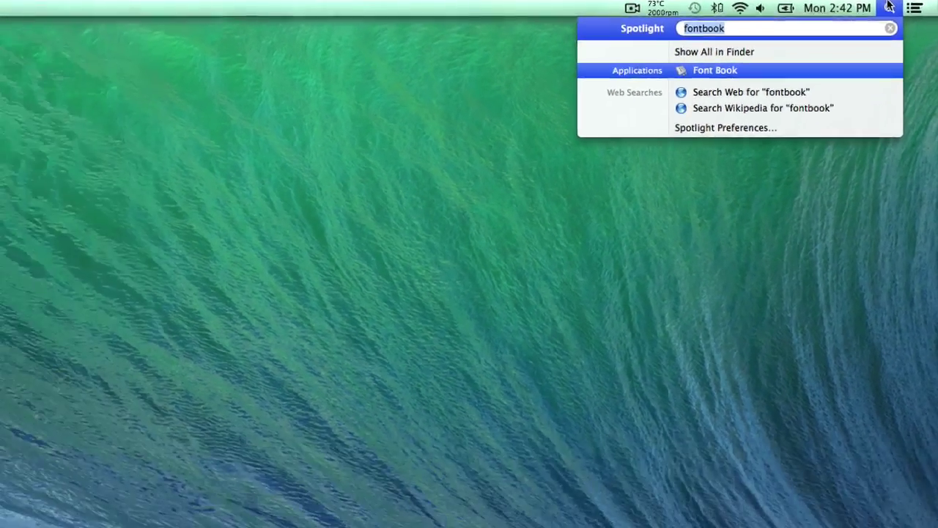
pyautogui.press('Return')
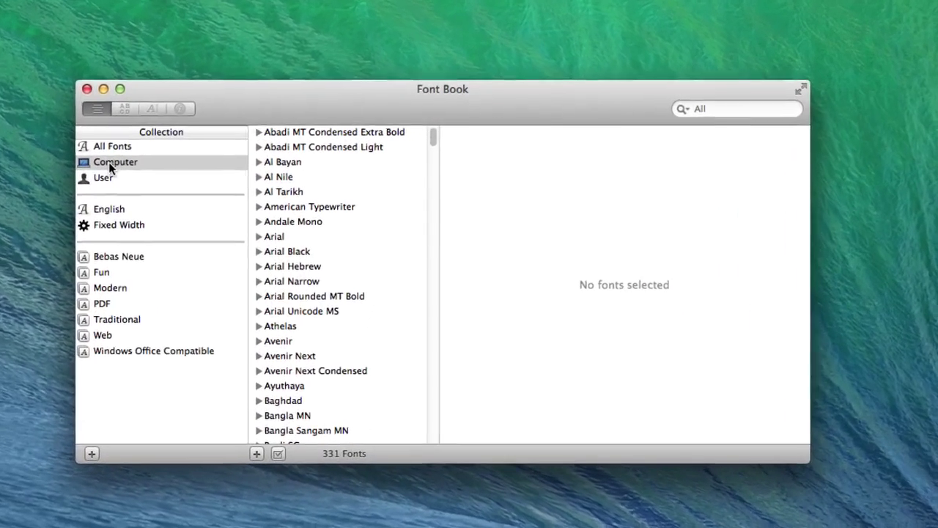
pyautogui.click(106, 179)
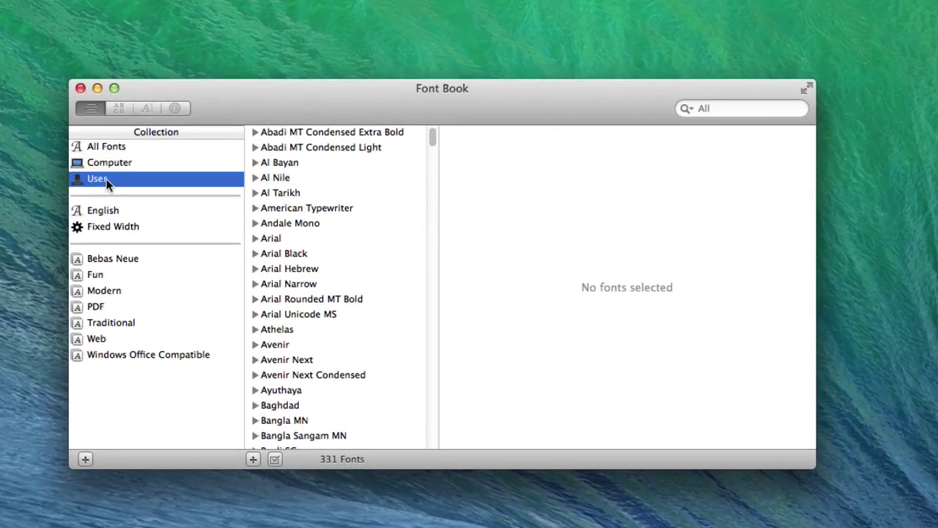
# Install basictitlefont.ttf from Downloads into Font Book
pyautogui.click(252, 459)
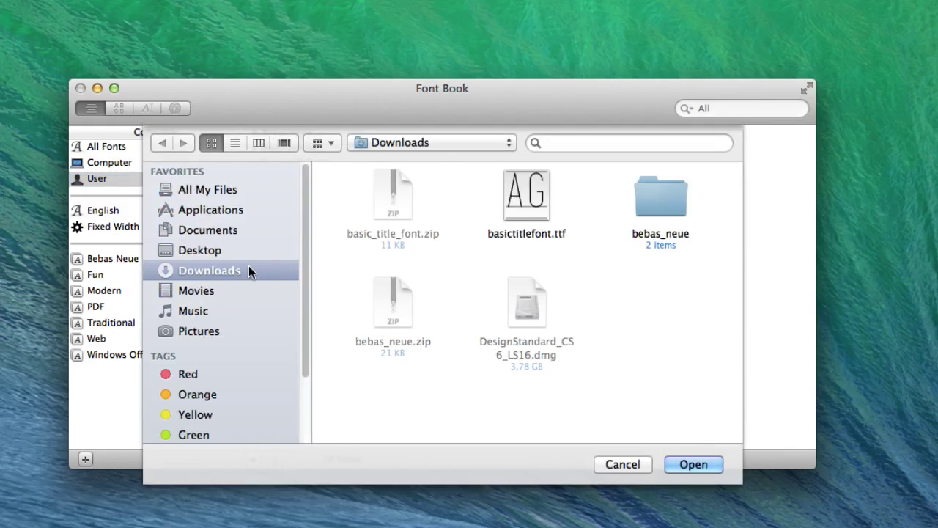
pyautogui.click(545, 194)
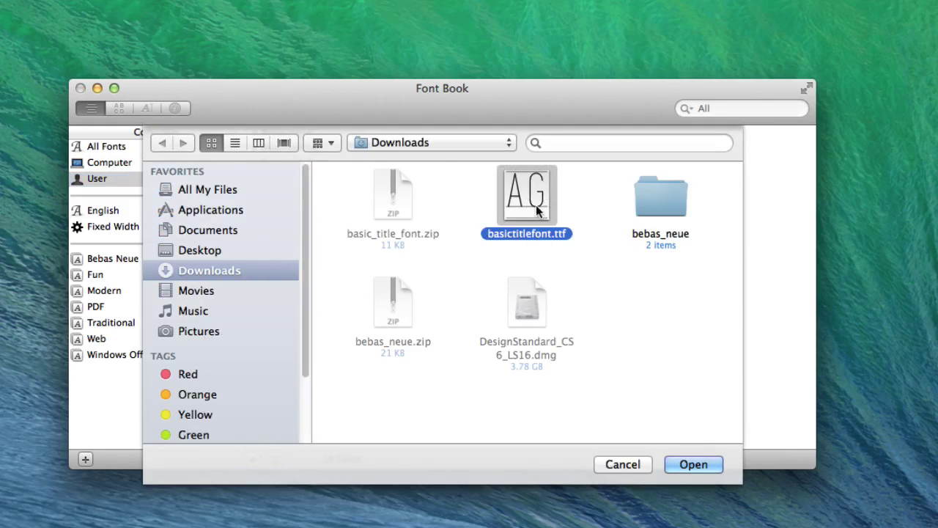
pyautogui.click(693, 464)
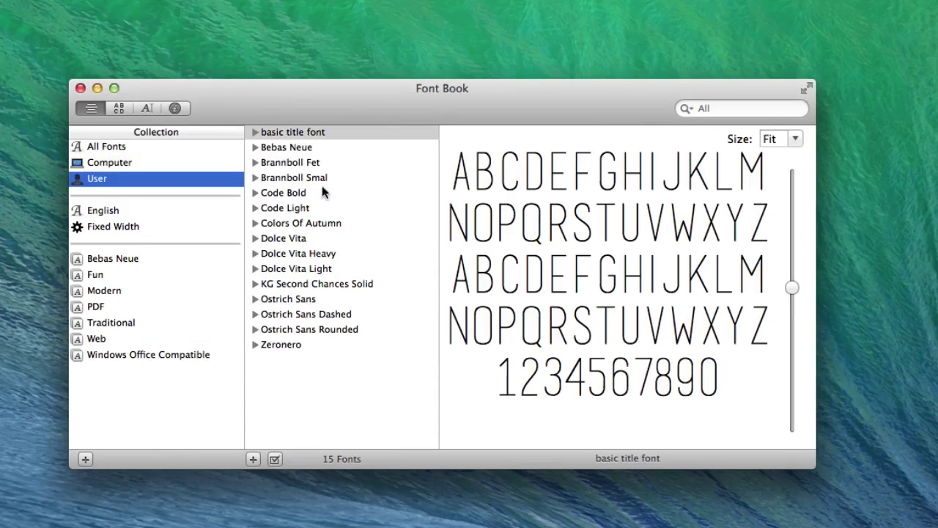
# Inspect the new basic title font family and its Regular face through its context menu
pyautogui.click(291, 133)
pyautogui.rightClick(292, 136)
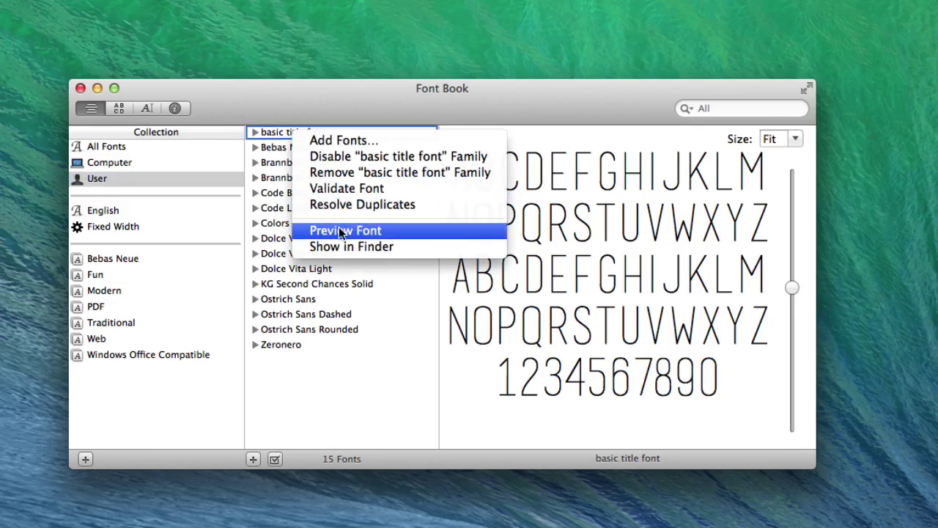
pyautogui.click(264, 140)
pyautogui.click(255, 133)
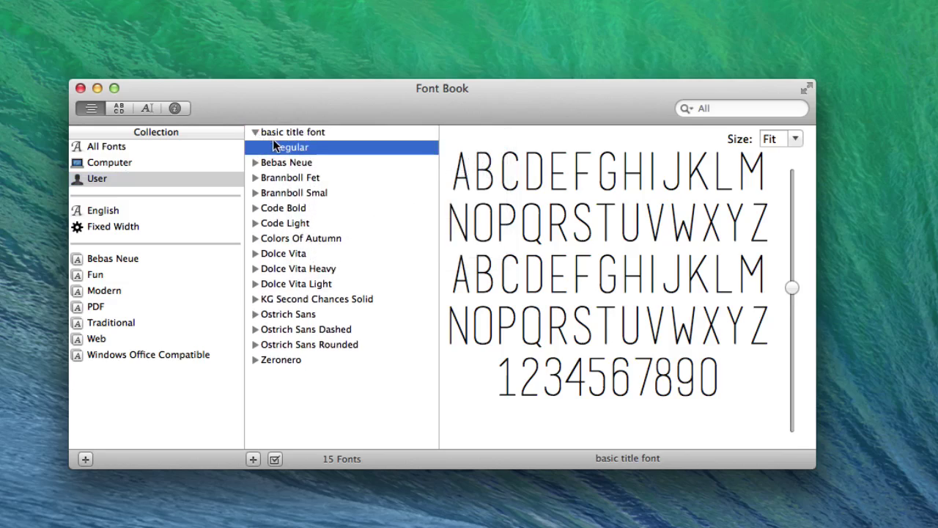
pyautogui.click(275, 134)
pyautogui.rightClick(275, 135)
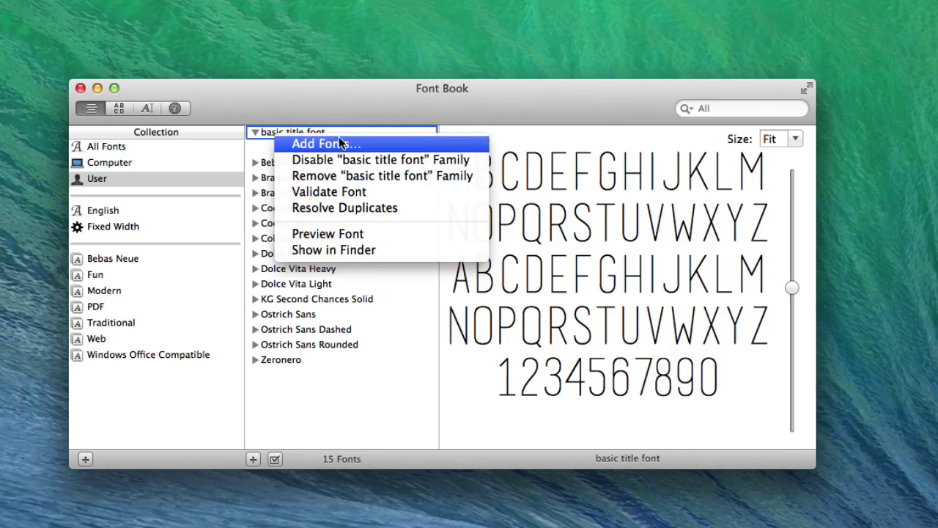
pyautogui.click(364, 403)
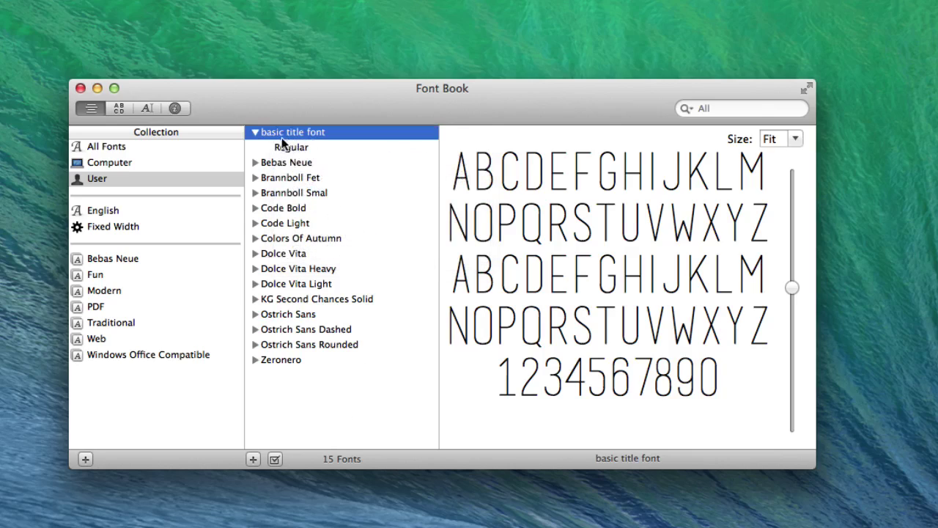
pyautogui.click(255, 132)
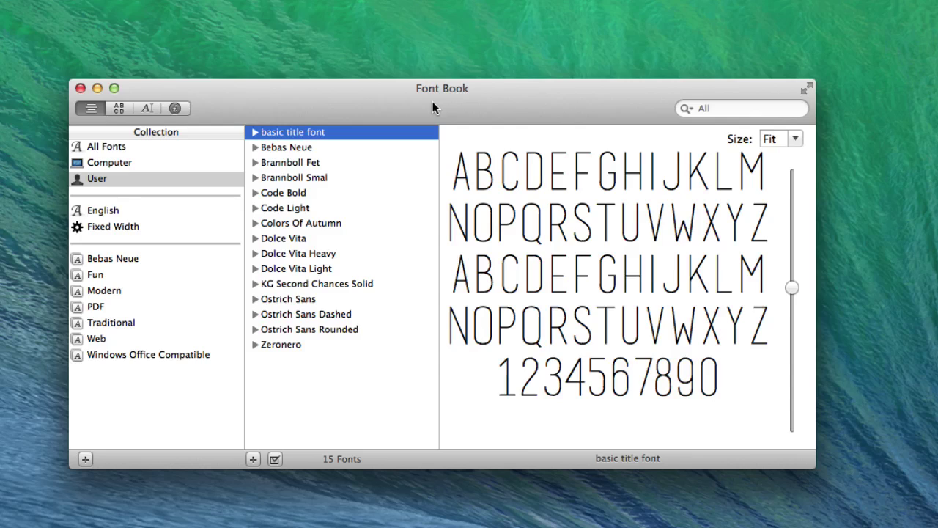
# Select the Zeronero family and remove it, moving its files to the Trash
pyautogui.moveTo(336, 376); pyautogui.dragTo(309, 180)
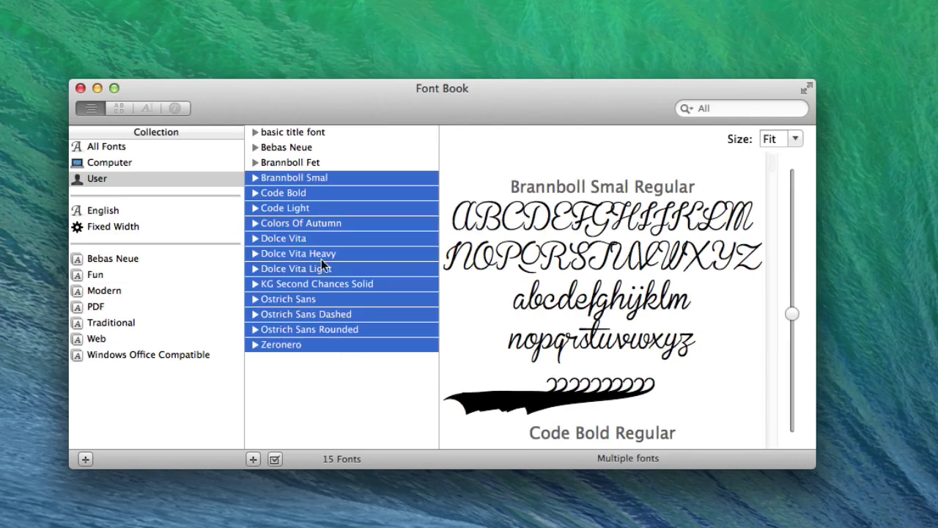
pyautogui.click(314, 344)
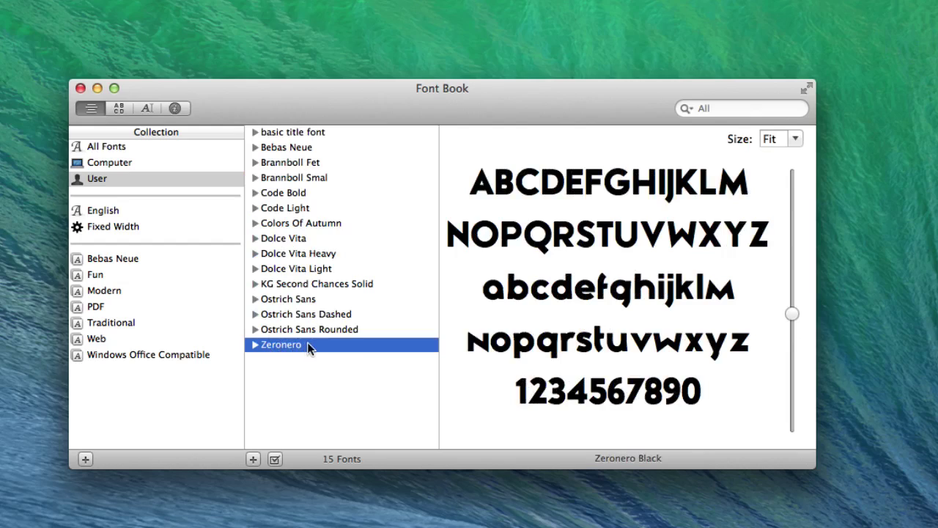
pyautogui.click(255, 345)
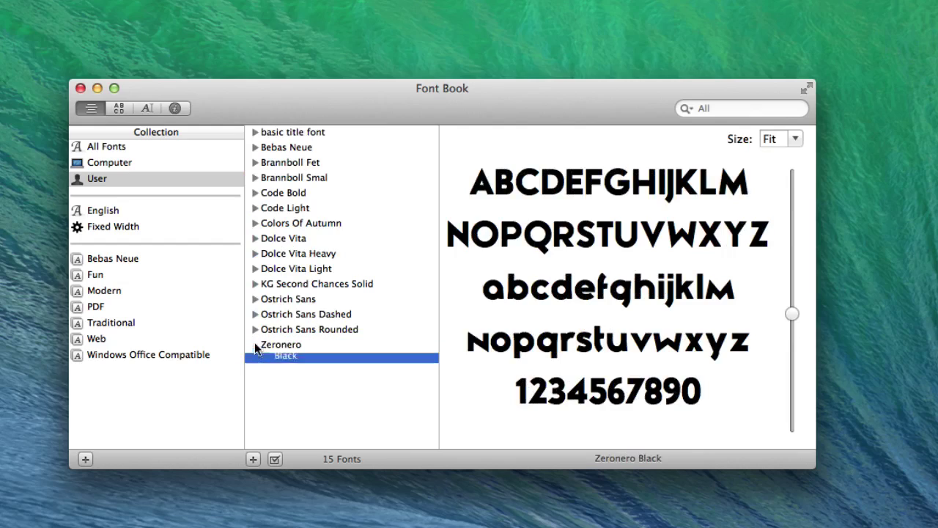
pyautogui.click(273, 347)
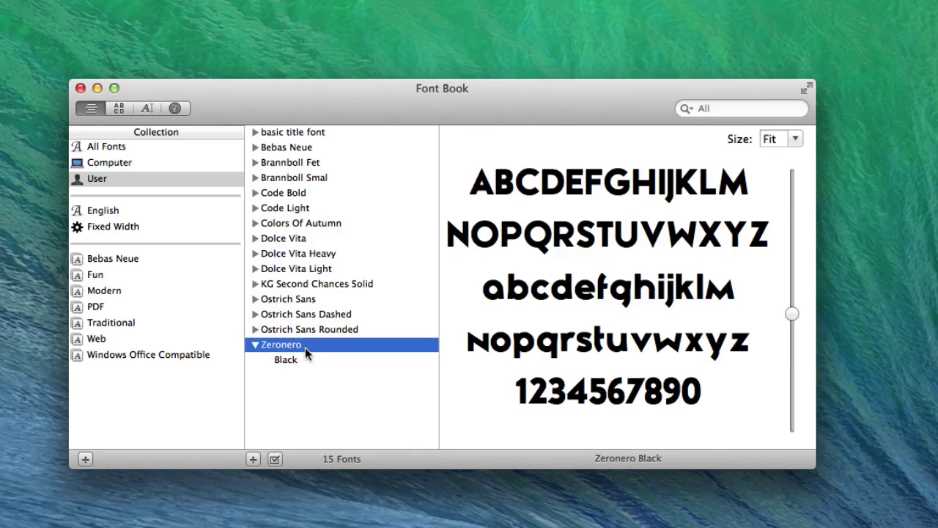
pyautogui.click(286, 360)
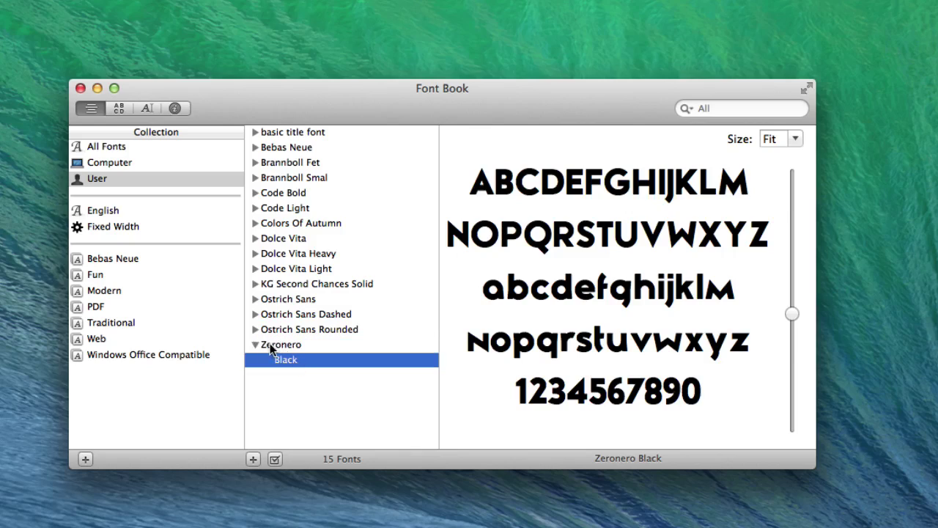
pyautogui.click(271, 343)
pyautogui.rightClick(285, 344)
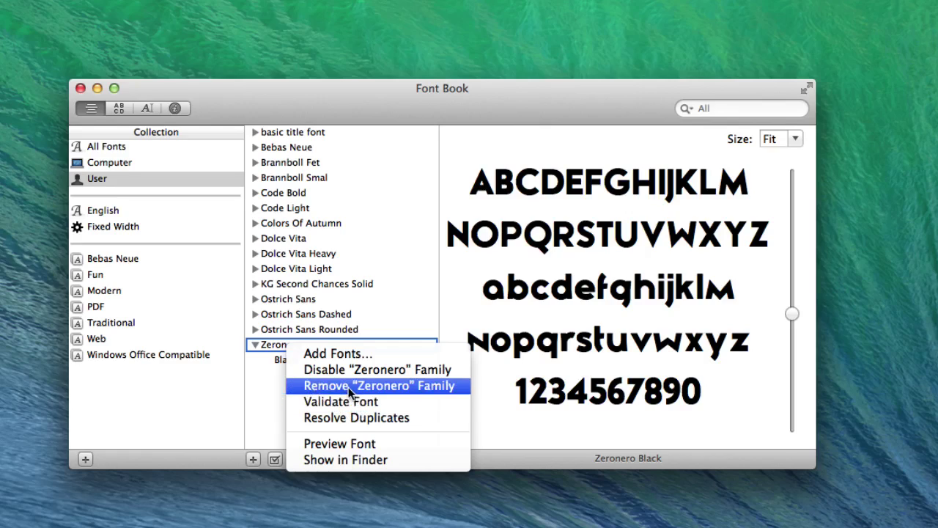
pyautogui.click(329, 379)
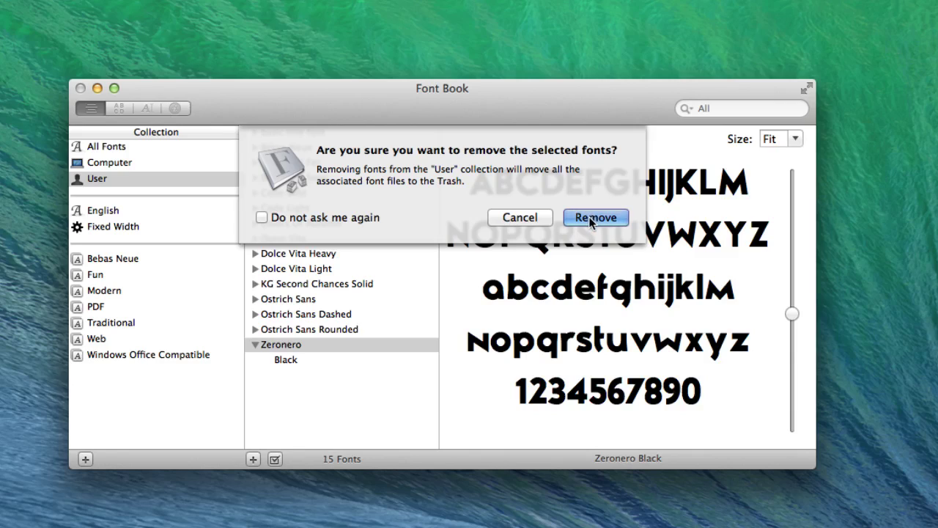
pyautogui.click(589, 216)
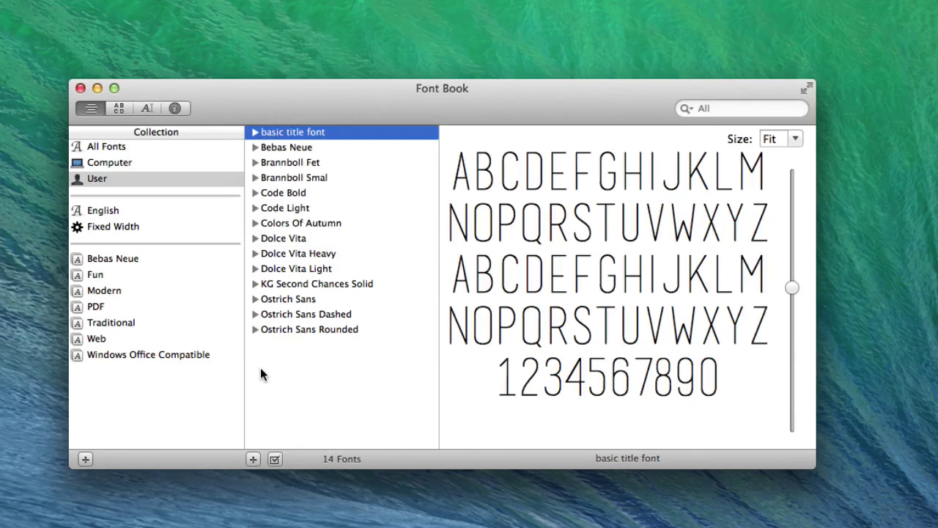
# Compare the Computer, All Fonts and User collections, then list the English collection's 191 fonts
pyautogui.click(119, 162)
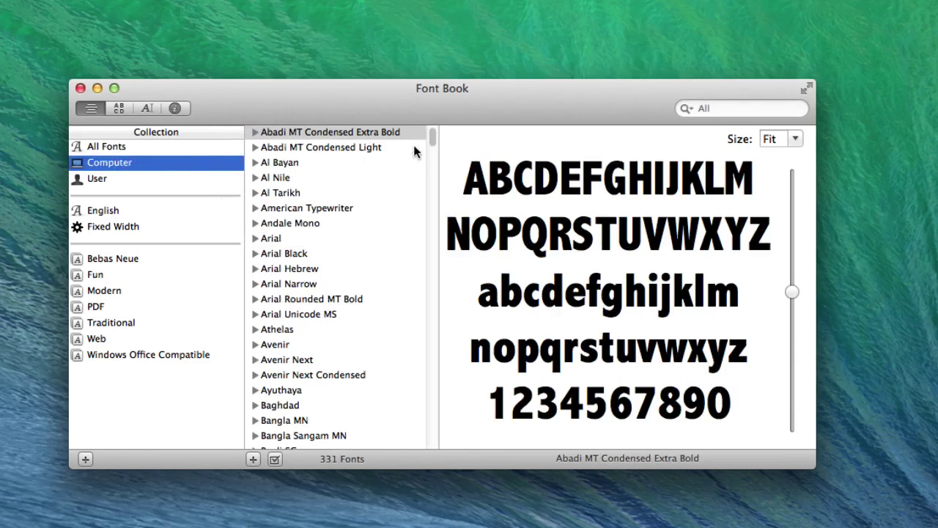
pyautogui.moveTo(432, 138); pyautogui.dragTo(217, 123)
pyautogui.click(107, 148)
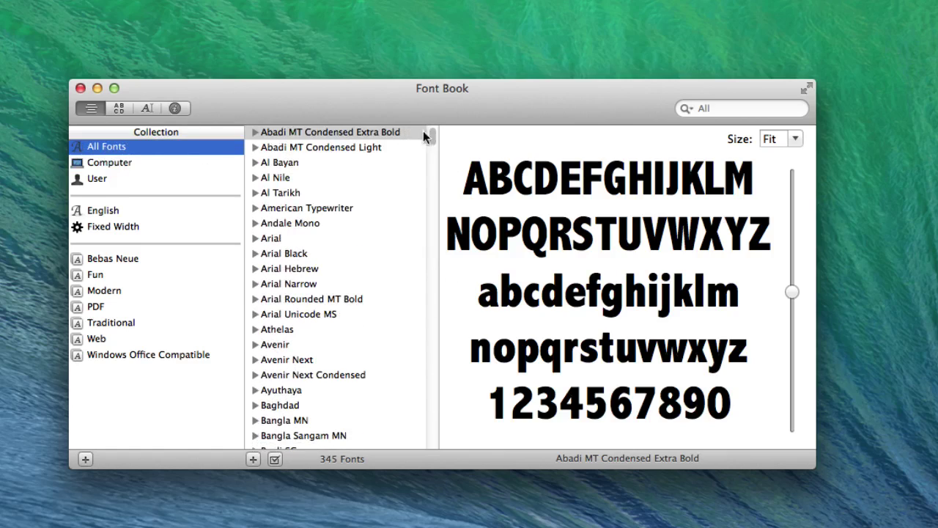
pyautogui.moveTo(434, 132); pyautogui.dragTo(432, 59)
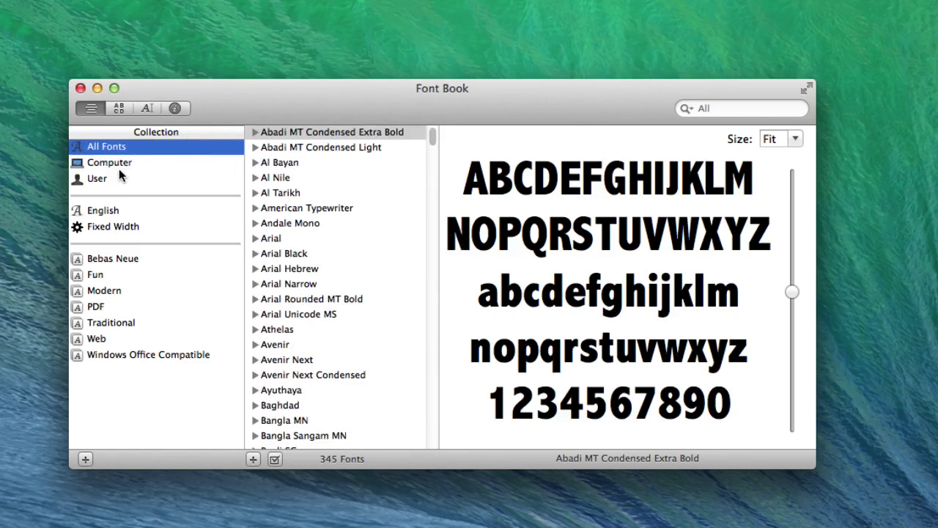
pyautogui.click(121, 164)
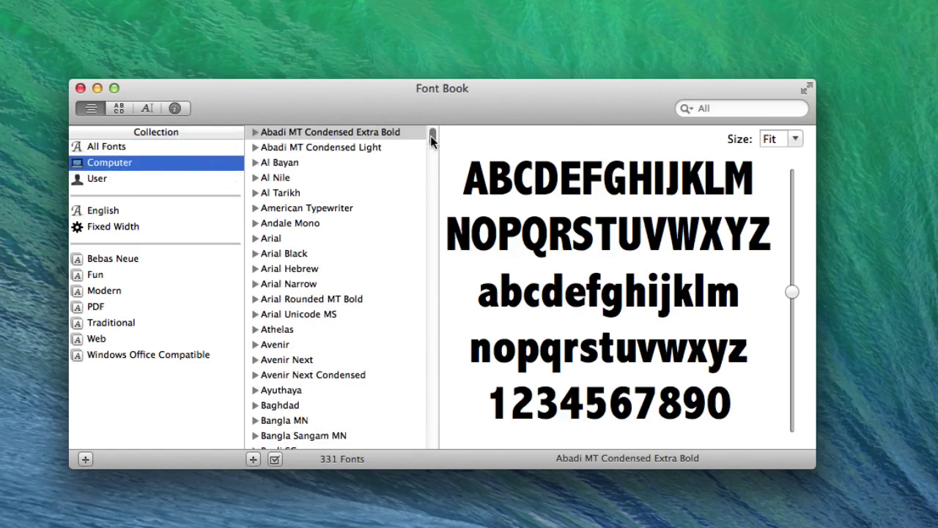
pyautogui.moveTo(432, 141); pyautogui.dragTo(457, 83)
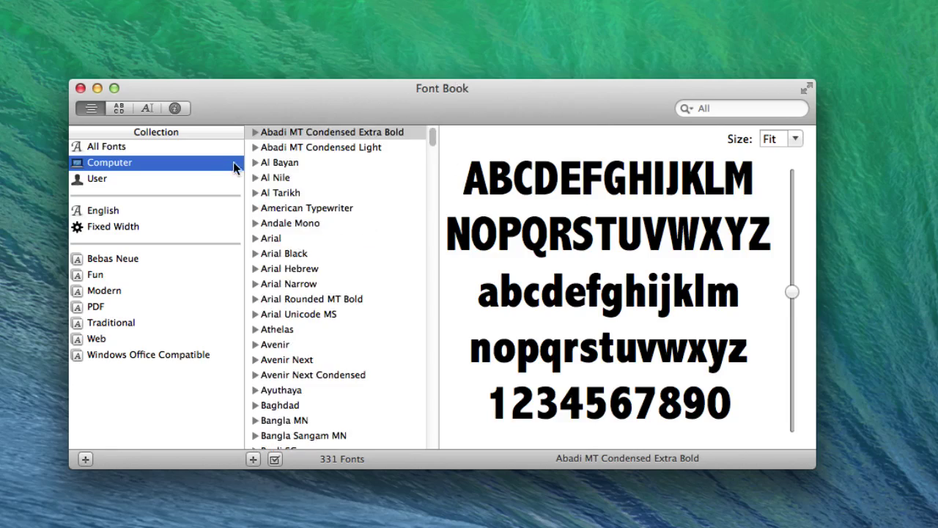
pyautogui.click(220, 180)
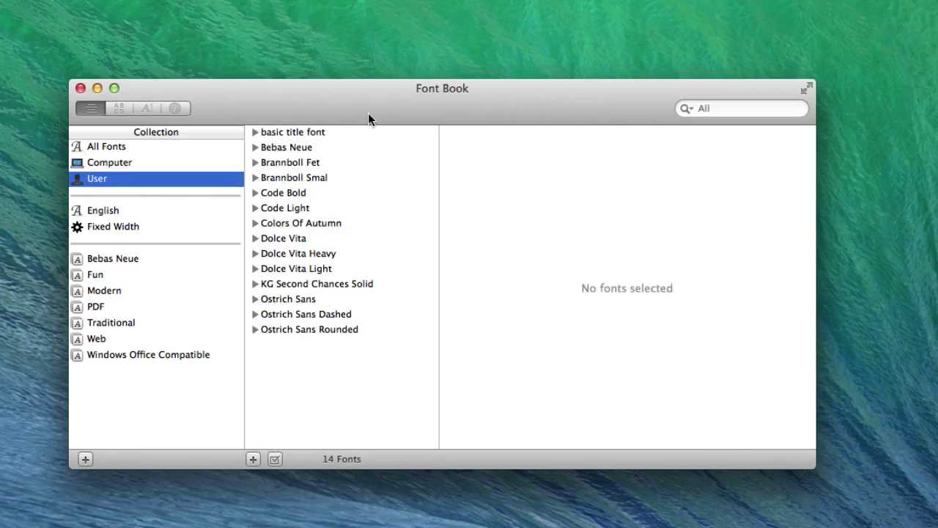
pyautogui.click(108, 211)
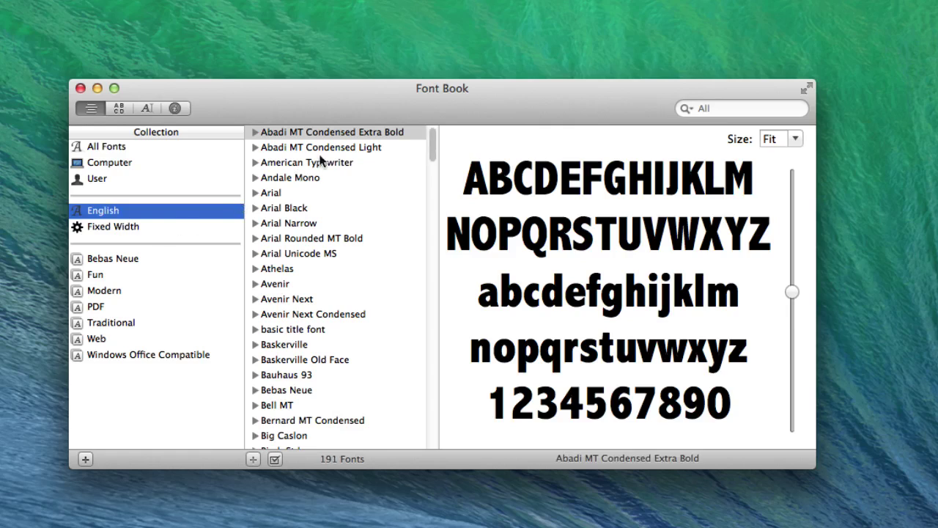
pyautogui.moveTo(428, 147)
pyautogui.mouseDown()
pyautogui.moveTo(421, 351)
pyautogui.moveTo(426, 135)
pyautogui.mouseUp()
# Create a new font collection named 'Basic Title Font'
pyautogui.click(86, 460)
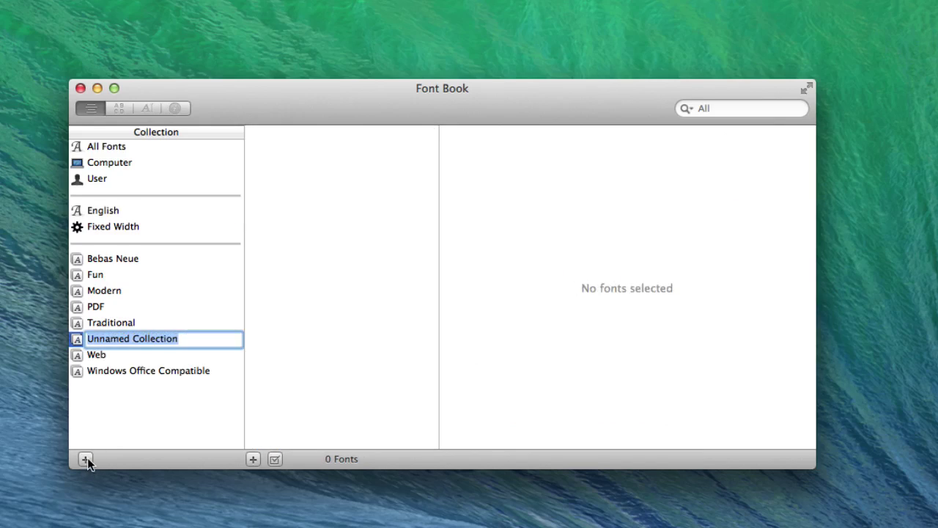
pyautogui.write('Basic T')
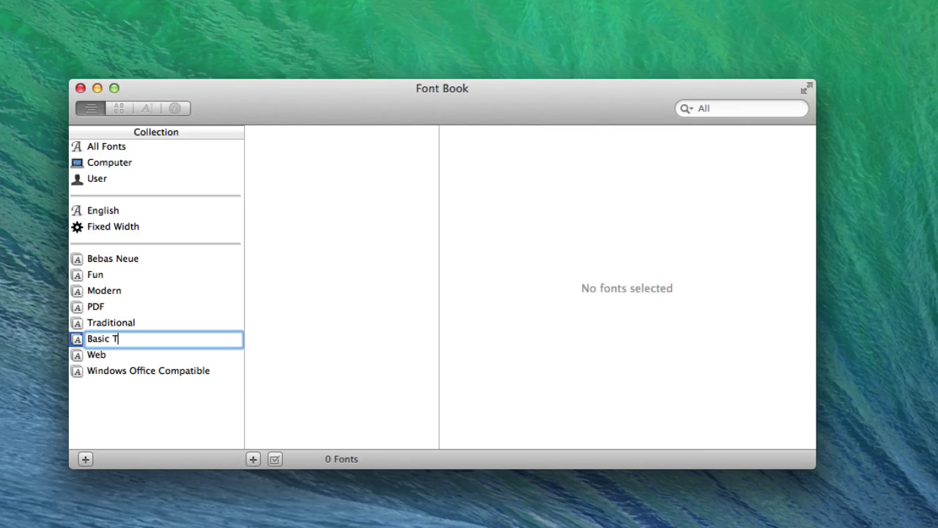
pyautogui.write('itle Font')
pyautogui.press('Return')
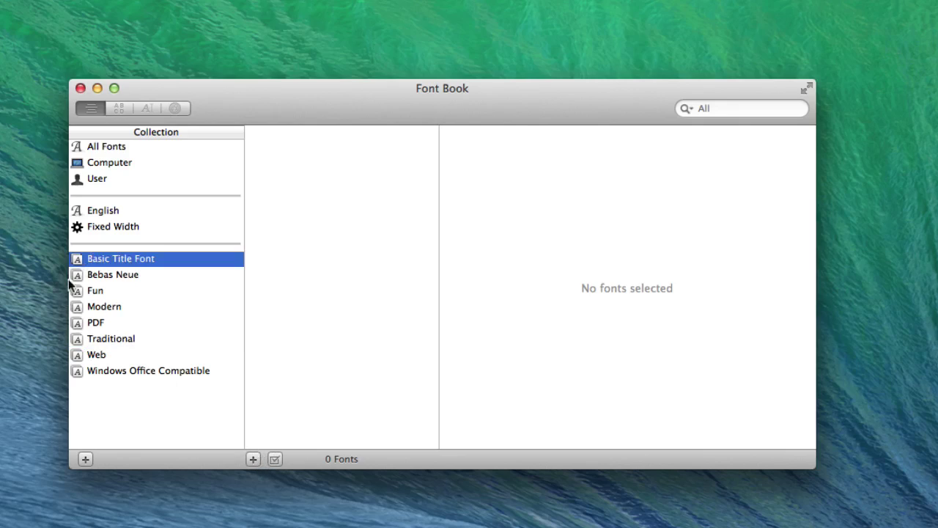
# Preview Futura, Gill Sans, Helvetica Neue and Optima in Modern, then view the empty Basic Title Font collection
pyautogui.click(110, 306)
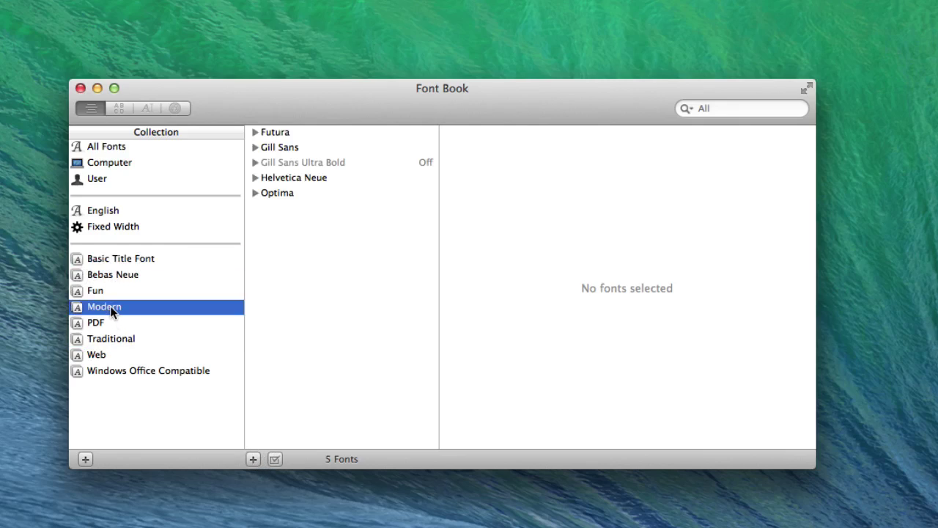
pyautogui.click(272, 134)
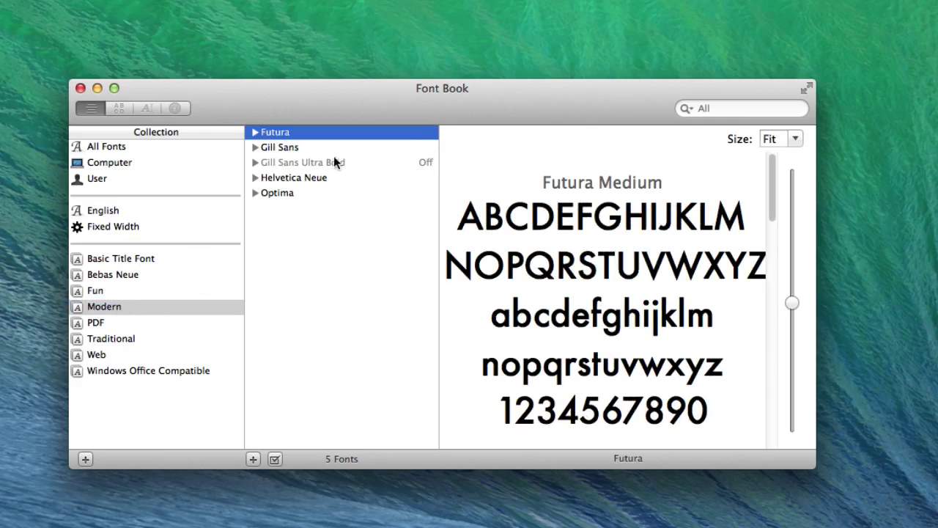
pyautogui.click(284, 149)
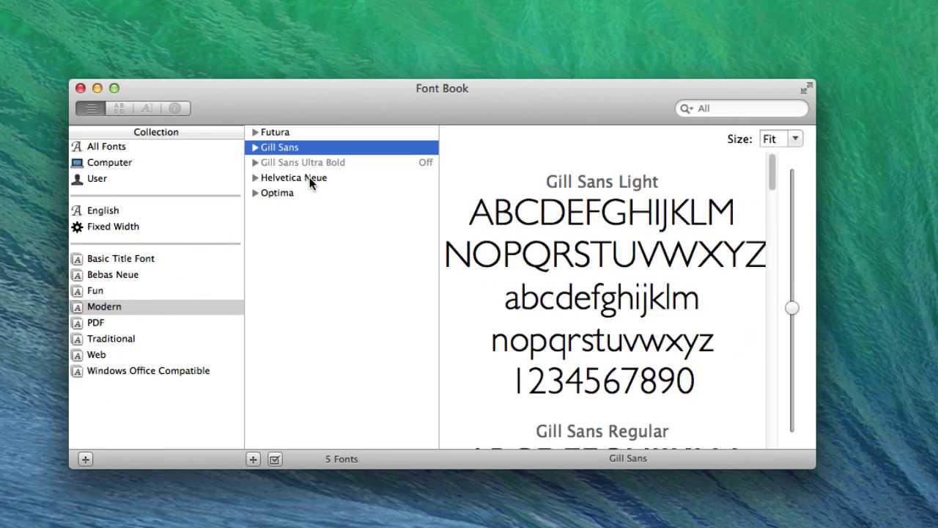
pyautogui.click(300, 179)
pyautogui.click(294, 192)
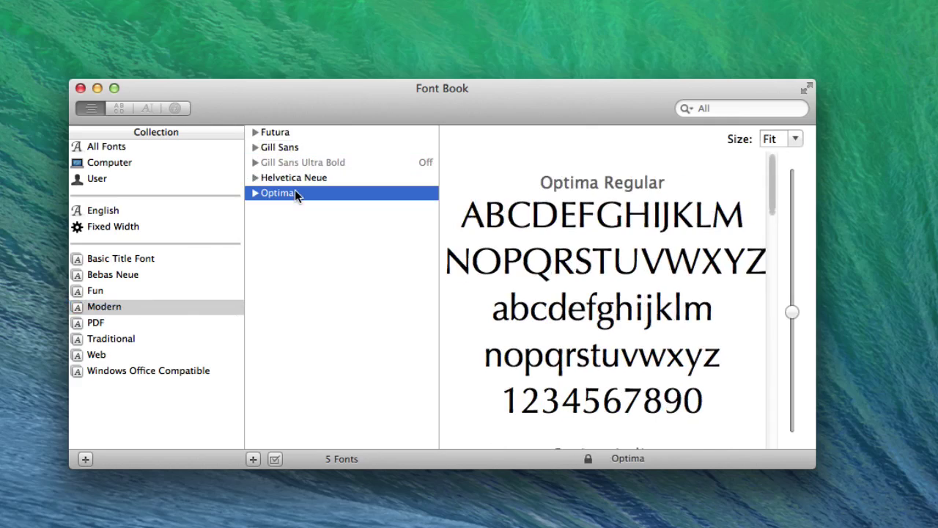
pyautogui.click(290, 180)
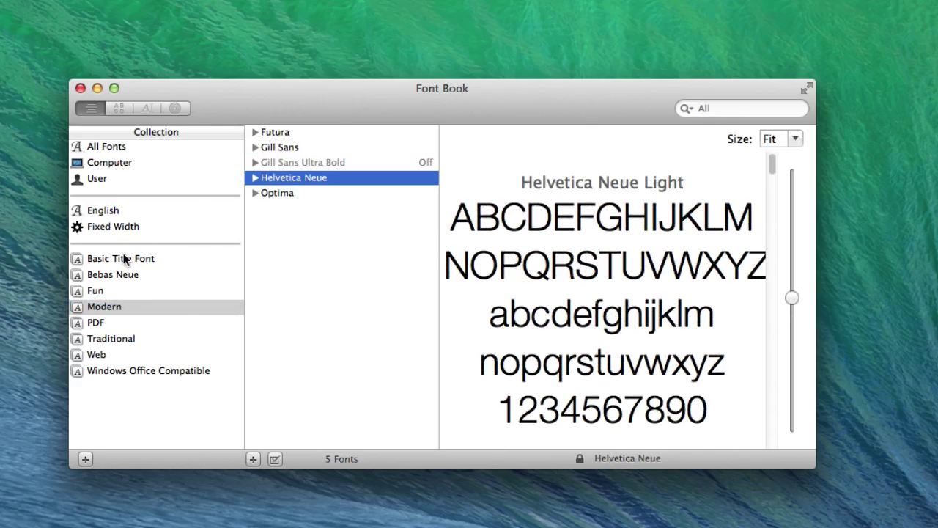
pyautogui.click(125, 259)
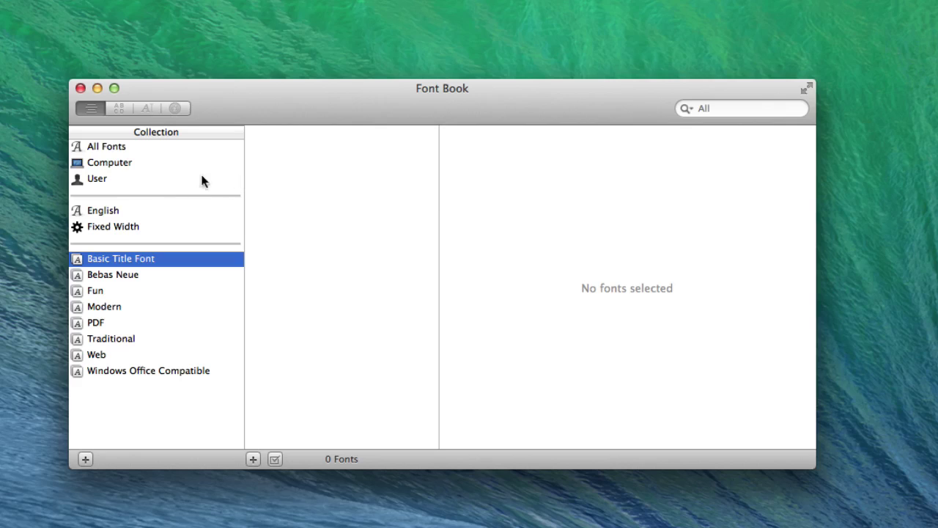
# Show all 345 installed fonts in the All Fonts collection
pyautogui.click(122, 151)
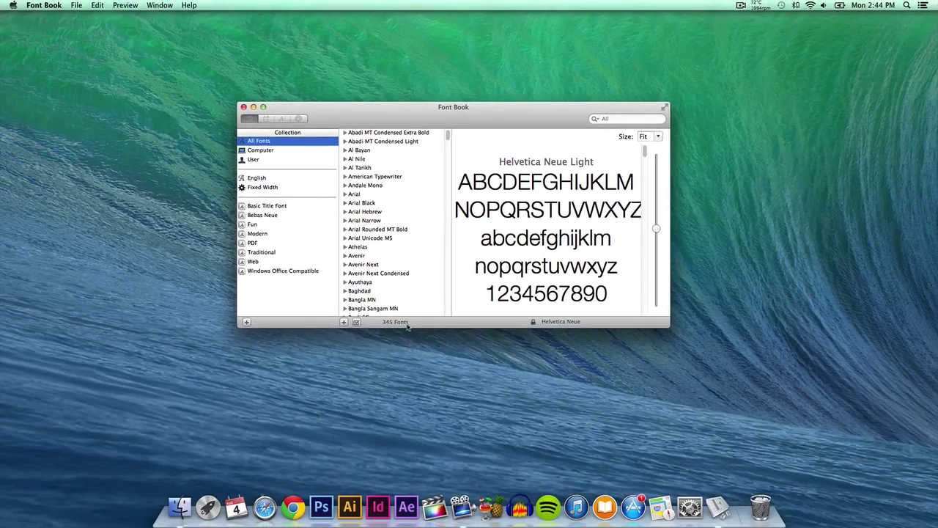